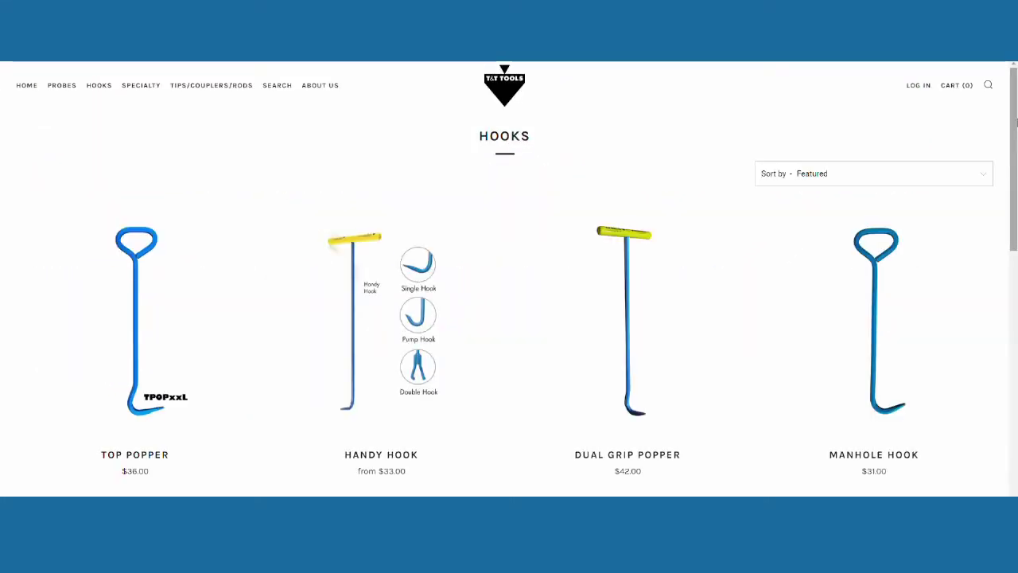
# Browse the hook products listed on the T&T Tools website.
pyautogui.scroll(-4, 509, 303)
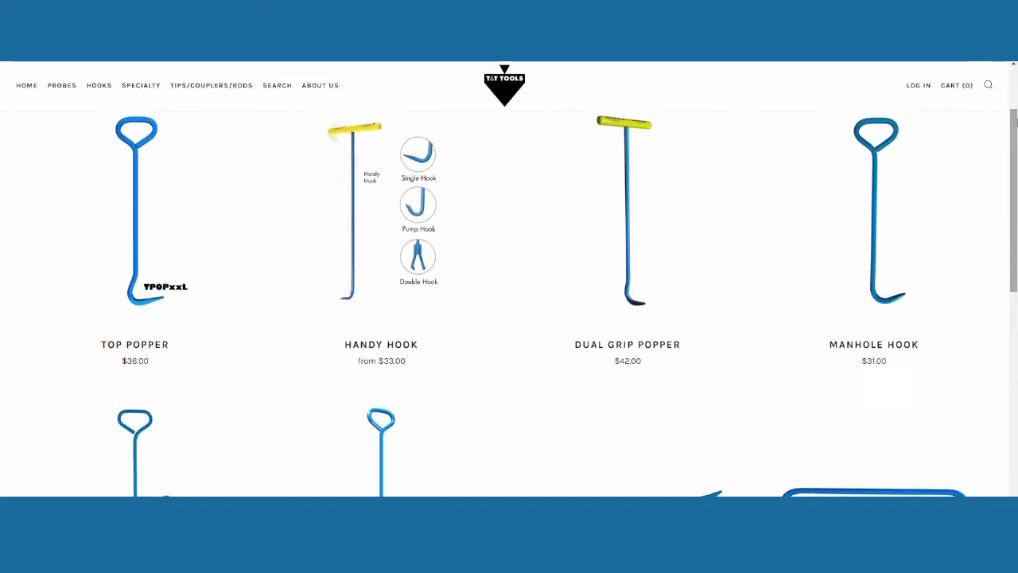
pyautogui.scroll(-5, 509, 302)
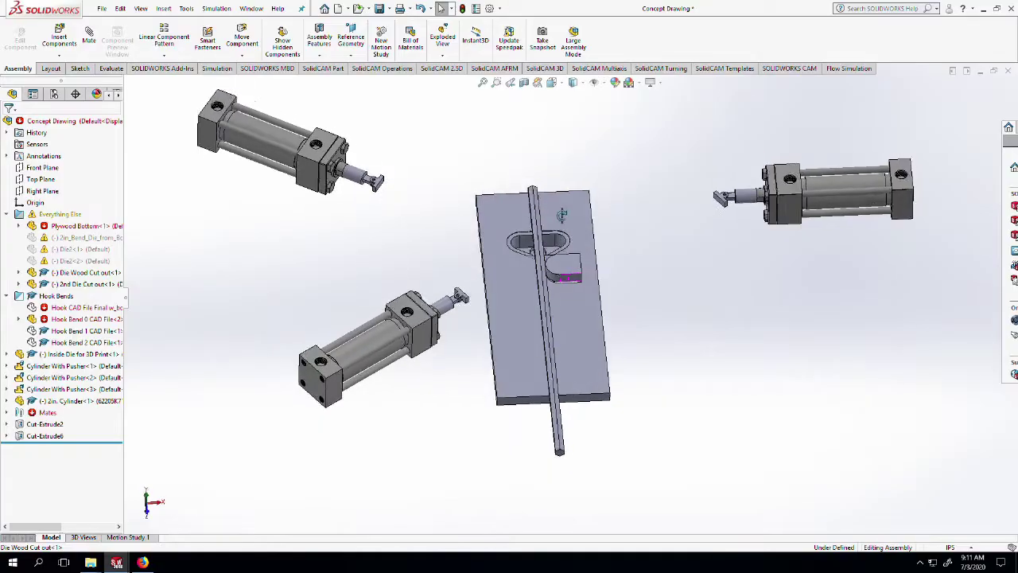
# In the SOLIDWORKS Concept Drawing assembly, hide the Hook Bend 2 CAD File component.
pyautogui.moveTo(597, 167); pyautogui.dragTo(587, 324)
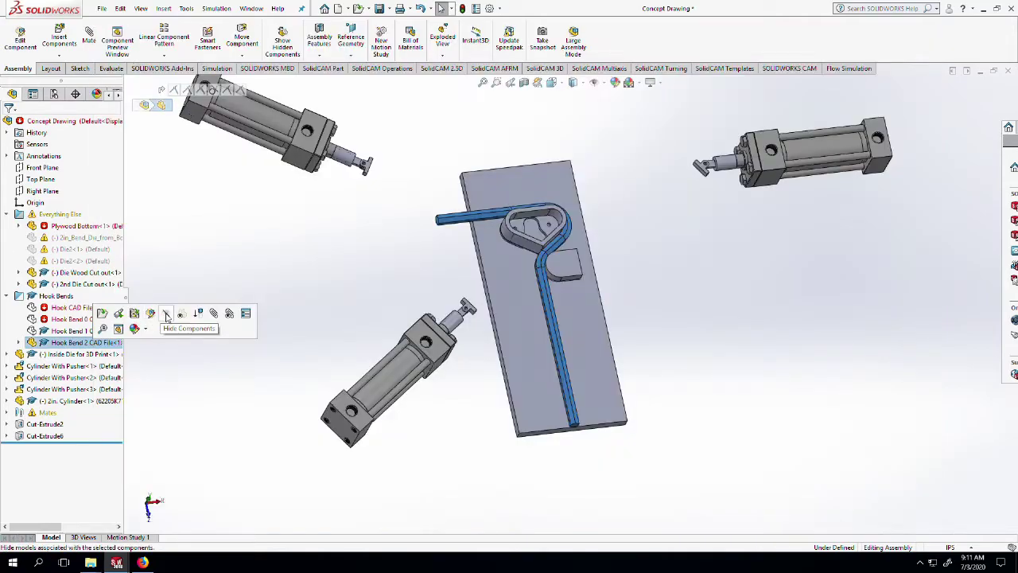
pyautogui.click(150, 314)
pyautogui.click(130, 276)
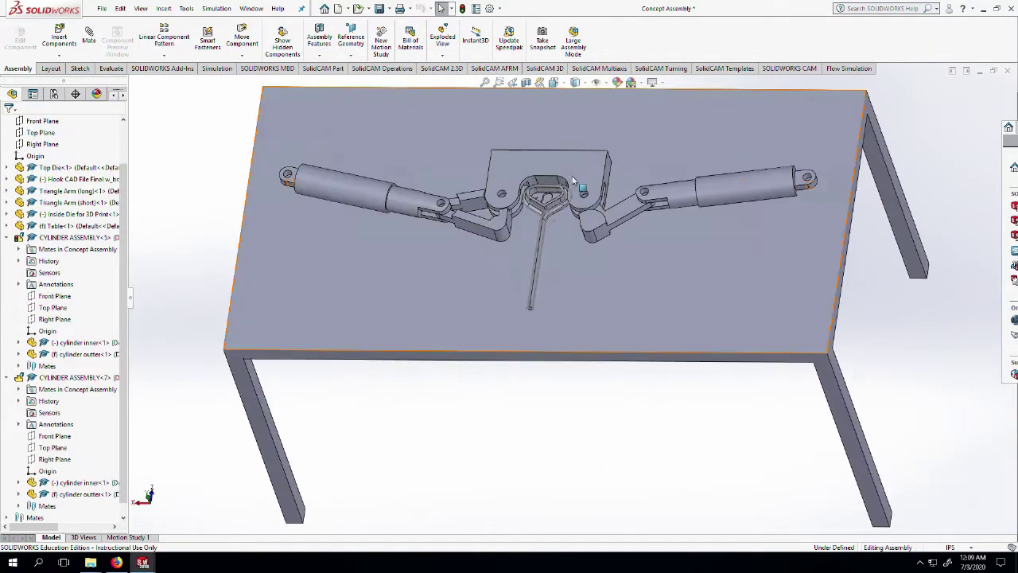
pyautogui.click(549, 172)
pyautogui.moveTo(549, 171)
pyautogui.mouseDown()
pyautogui.moveTo(562, 222)
pyautogui.moveTo(549, 171)
pyautogui.mouseUp()
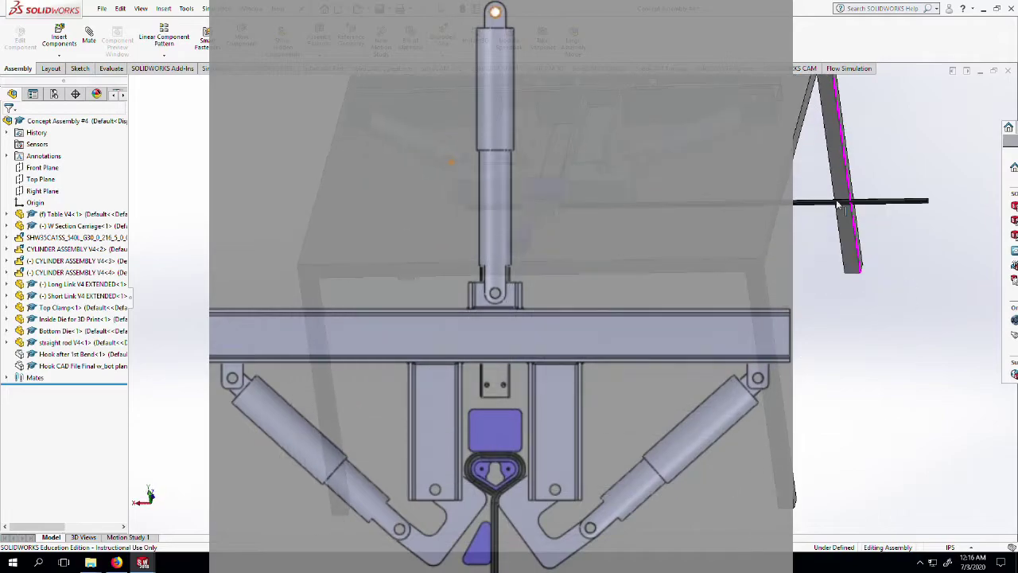
# In Concept Assembly #4, extend the upper cylinder to slide the carriage toward the dies, and hide the straight rod.
pyautogui.moveTo(815, 317); pyautogui.dragTo(846, 300)
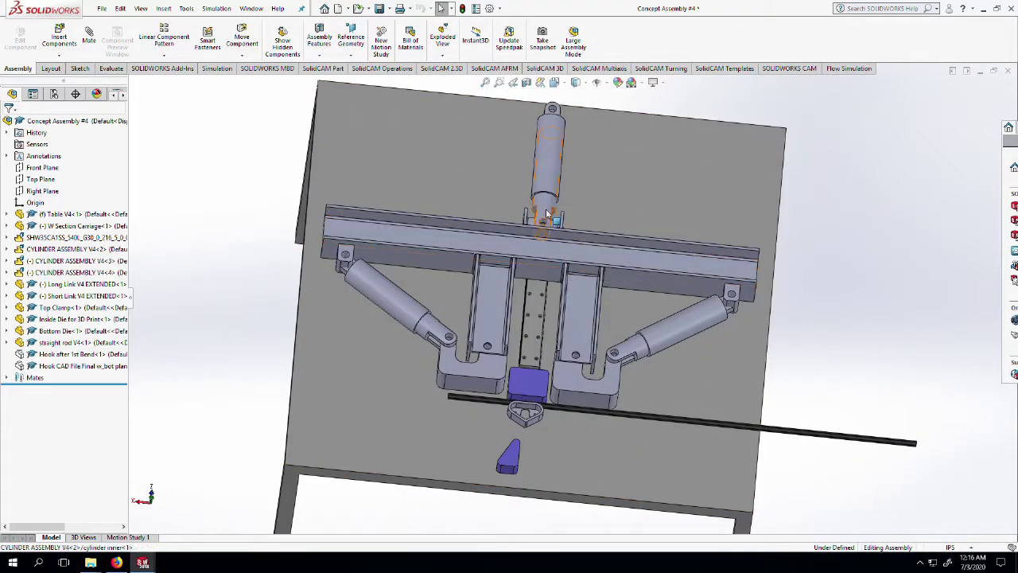
pyautogui.moveTo(546, 215); pyautogui.dragTo(48, 475)
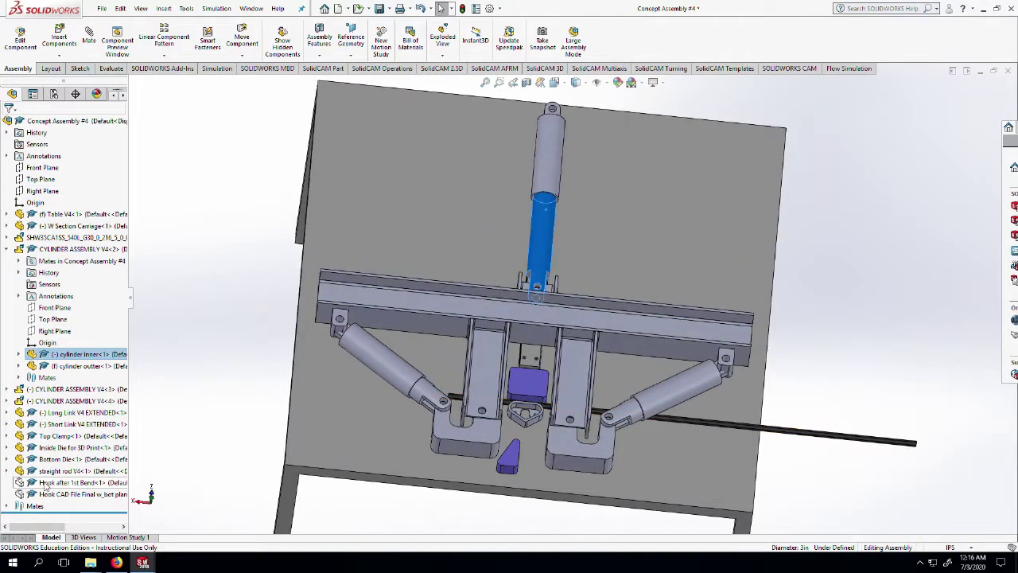
pyautogui.click(50, 471)
pyautogui.click(136, 442)
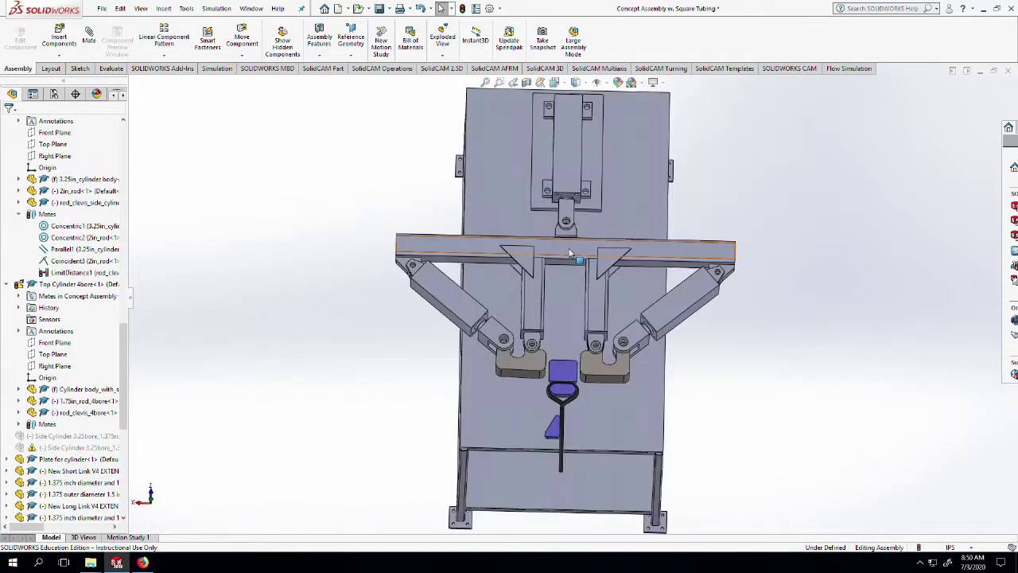
# In the square tubing assembly, slide the crossbeam toward the hook die and swing the short and long links around the bend.
pyautogui.moveTo(557, 240); pyautogui.dragTo(557, 316)
pyautogui.moveTo(612, 433); pyautogui.dragTo(589, 416)
pyautogui.moveTo(525, 412); pyautogui.dragTo(535, 427)
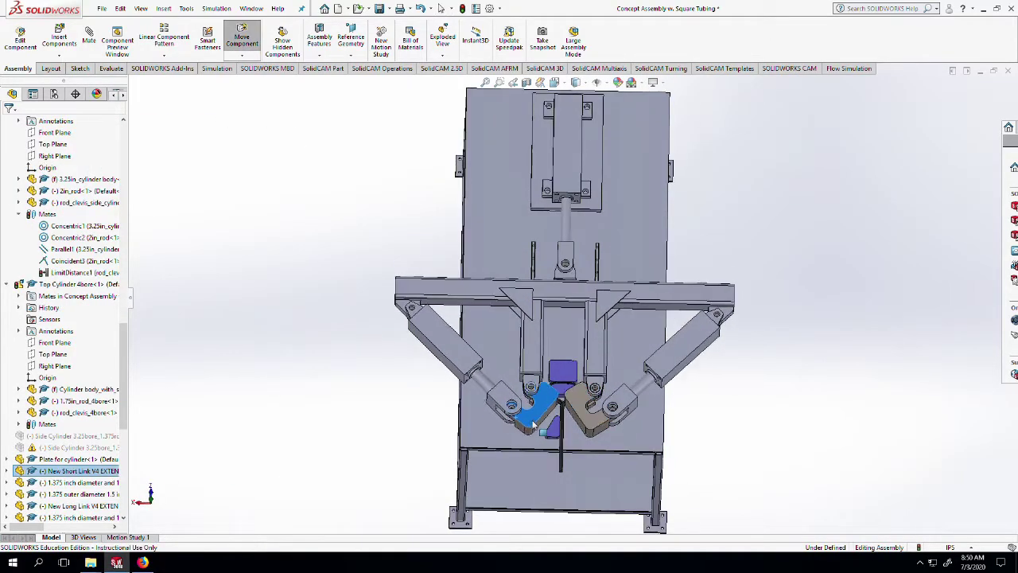
pyautogui.click(605, 438)
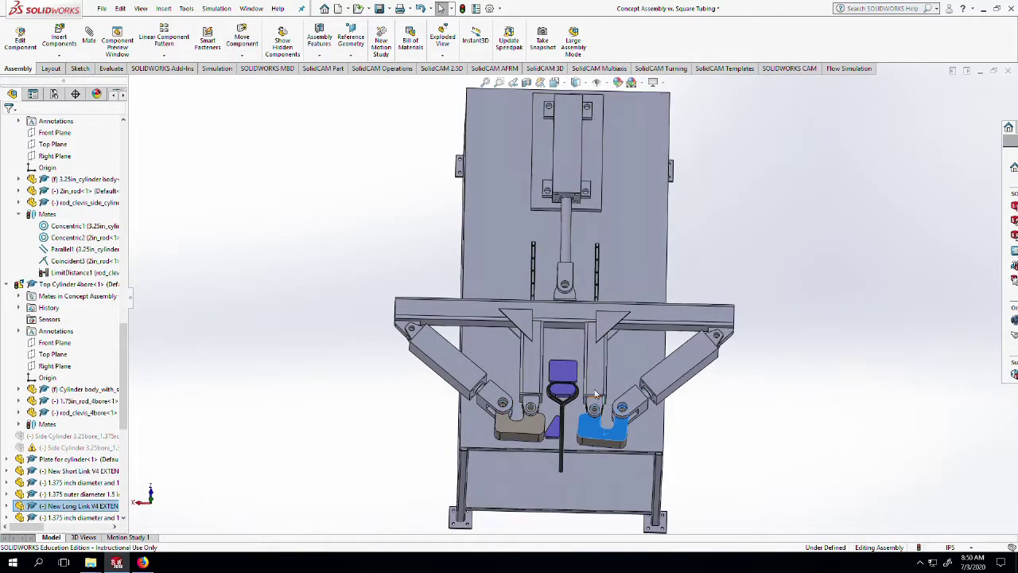
pyautogui.moveTo(682, 268); pyautogui.dragTo(752, 316)
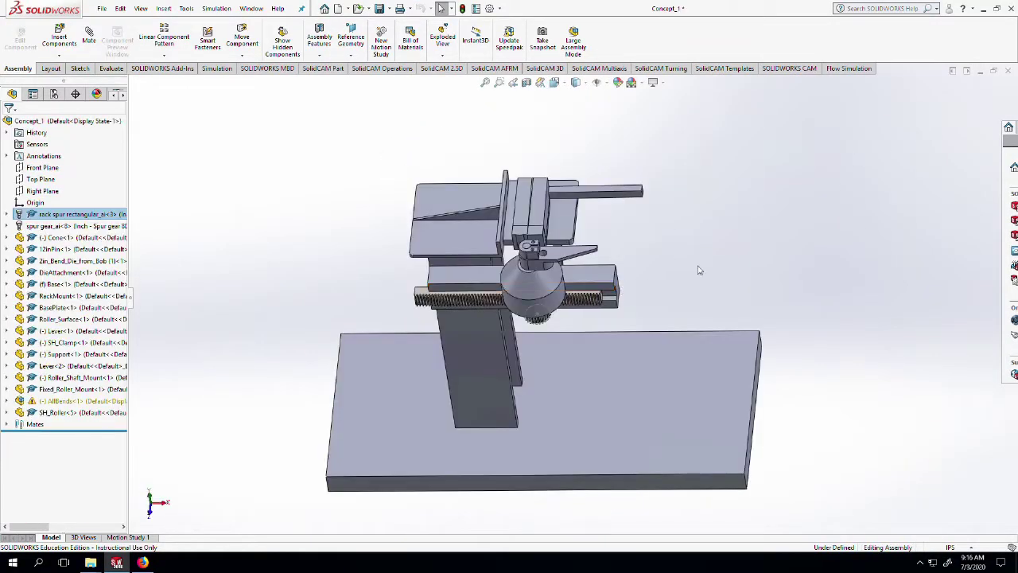
pyautogui.moveTo(745, 252); pyautogui.dragTo(848, 164)
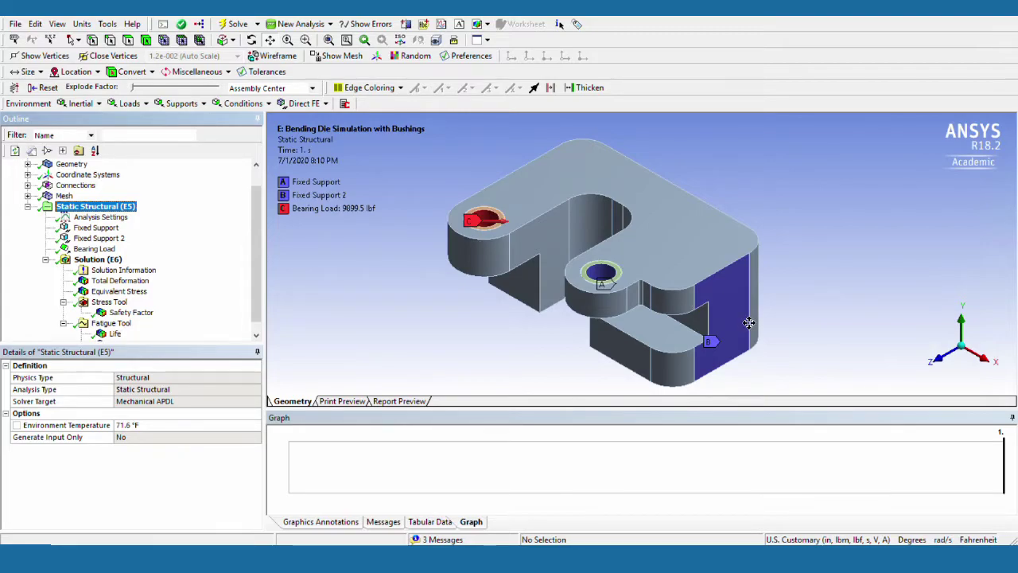
# In ANSYS Mechanical, review the bending die's equivalent stress, total deformation, stress safety factor and fatigue life results.
pyautogui.click(119, 292)
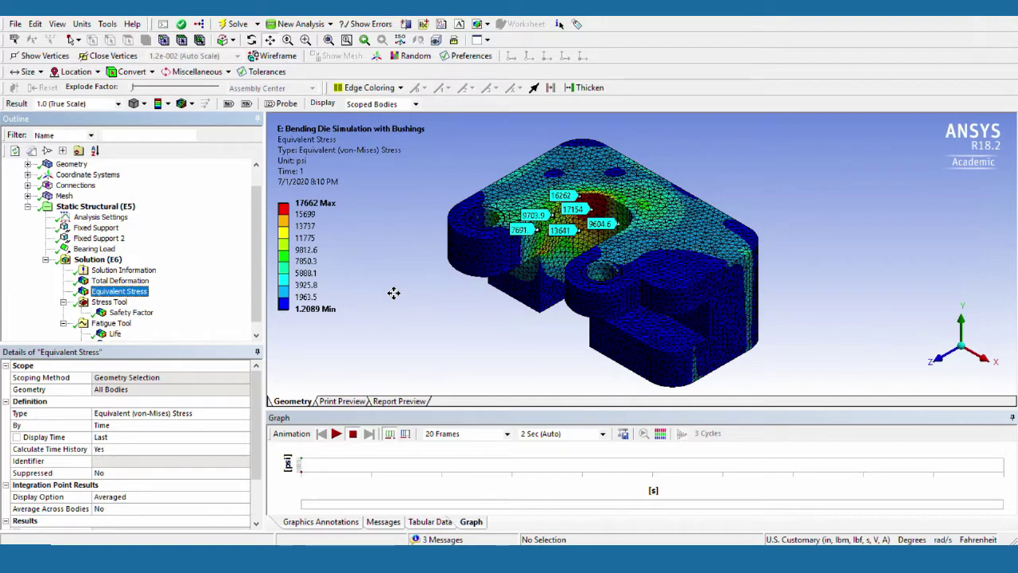
pyautogui.click(140, 283)
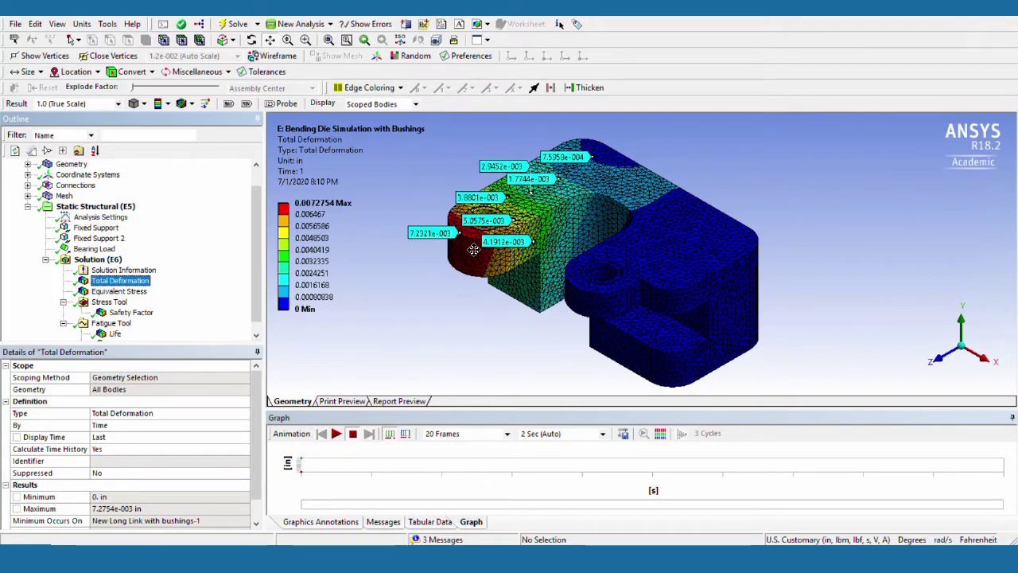
pyautogui.click(129, 313)
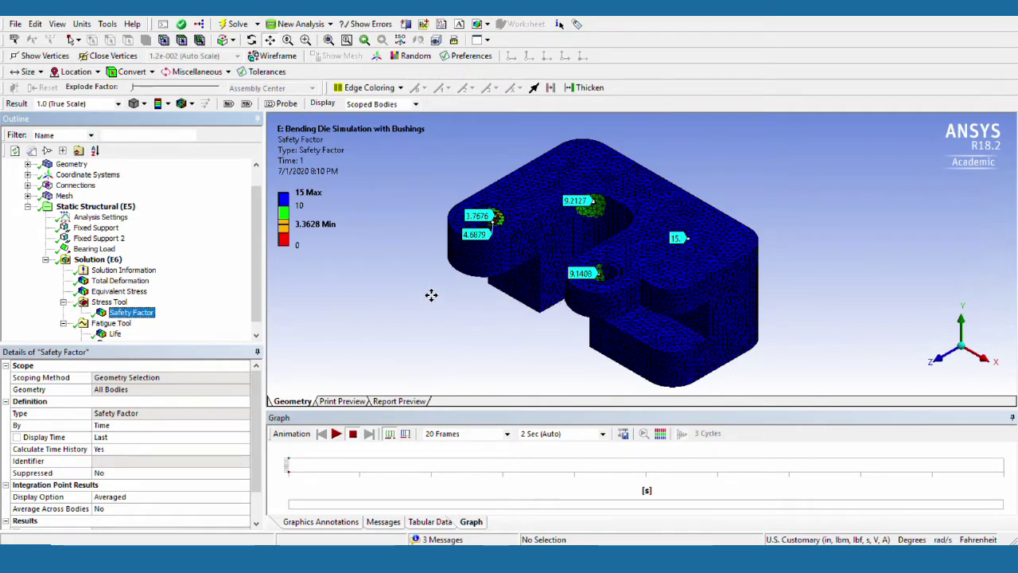
pyautogui.scroll(-1, 119, 318)
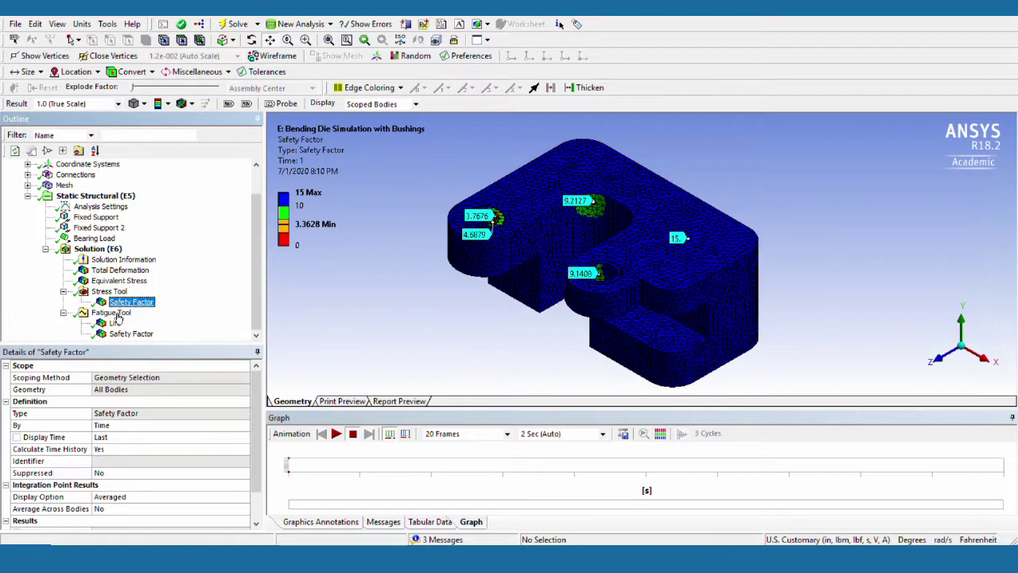
pyautogui.click(115, 324)
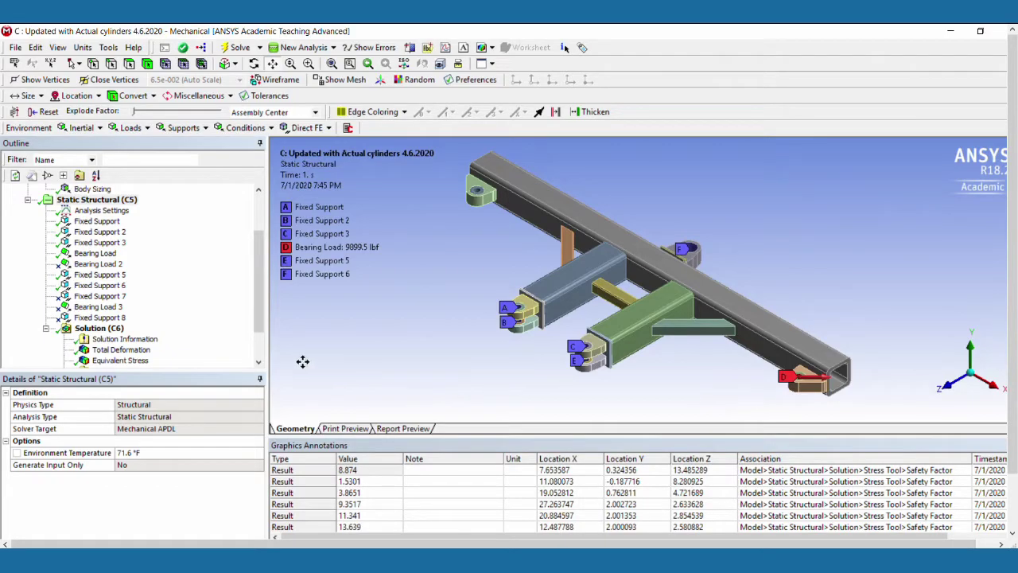
# Examine the frame's equivalent stress result closely around the diagonal brace between the arm and the main beam.
pyautogui.scroll(-2, 159, 334)
pyautogui.click(120, 317)
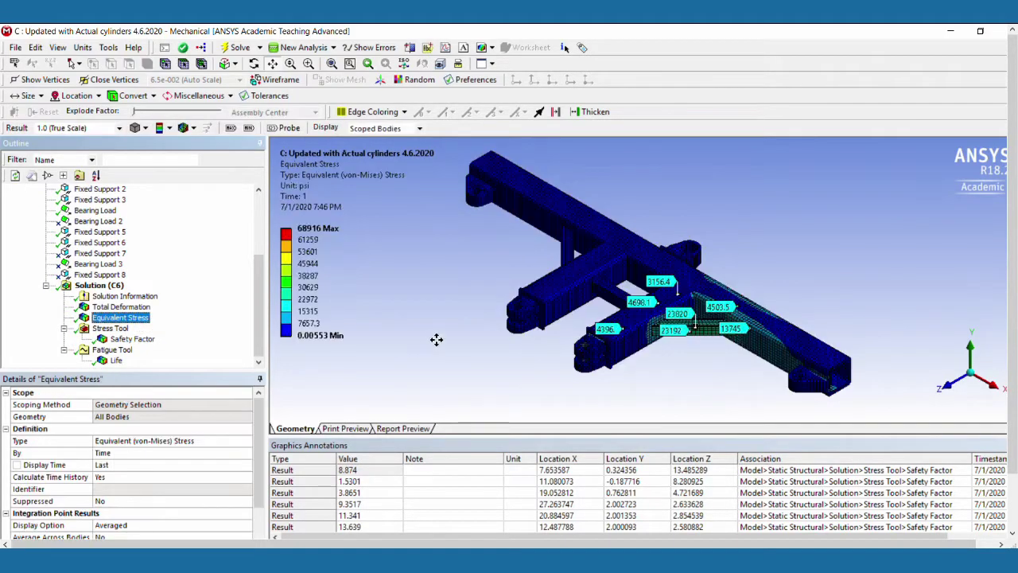
pyautogui.scroll(1, 421, 336)
pyautogui.scroll(1, 557, 358)
pyautogui.scroll(2, 660, 378)
pyautogui.scroll(1, 661, 363)
pyautogui.scroll(2, 668, 378)
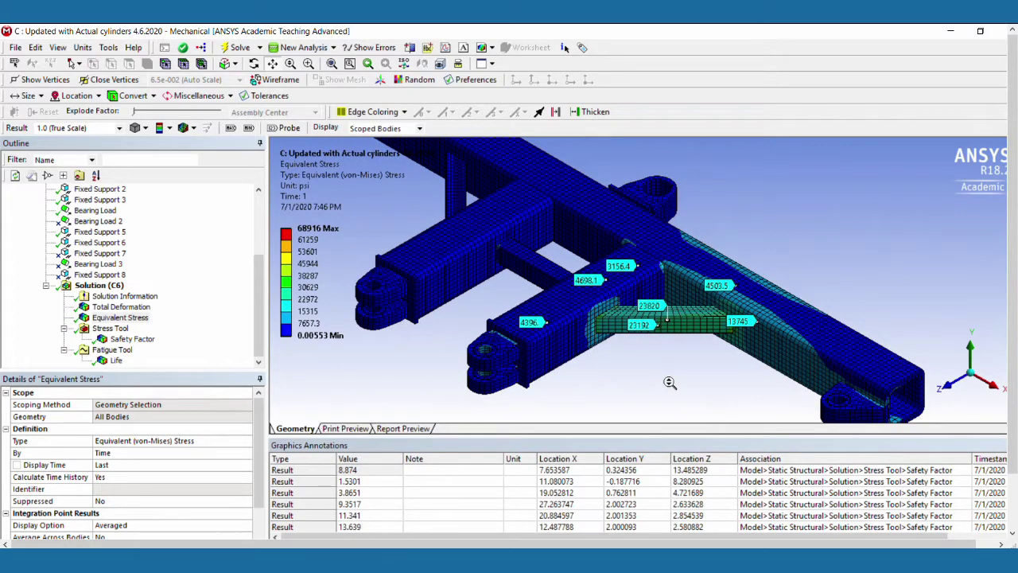
pyautogui.moveTo(670, 383); pyautogui.dragTo(664, 378)
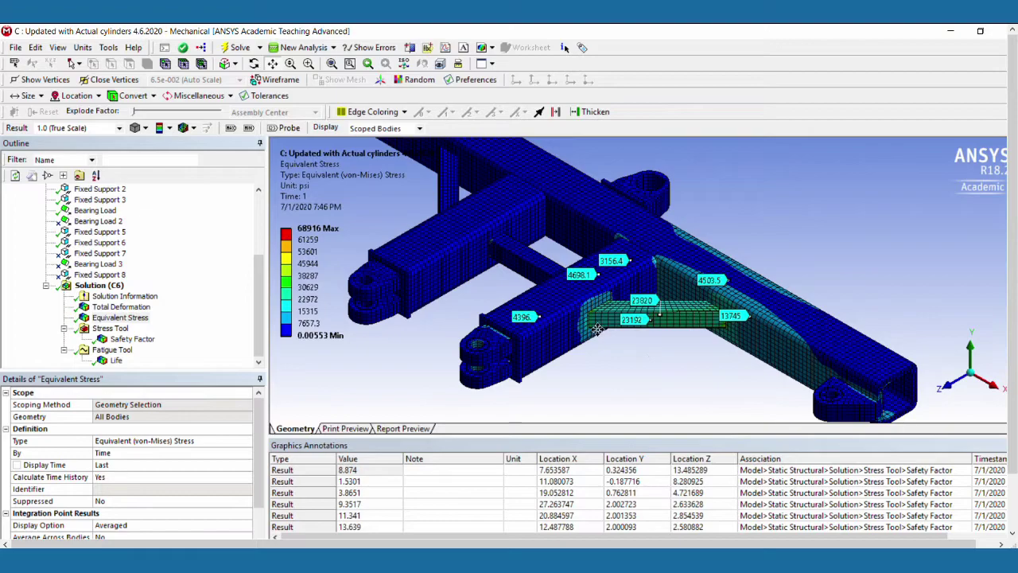
# Place equivalent stress probe labels at three points near the ends of the diagonal brace.
pyautogui.click(278, 131)
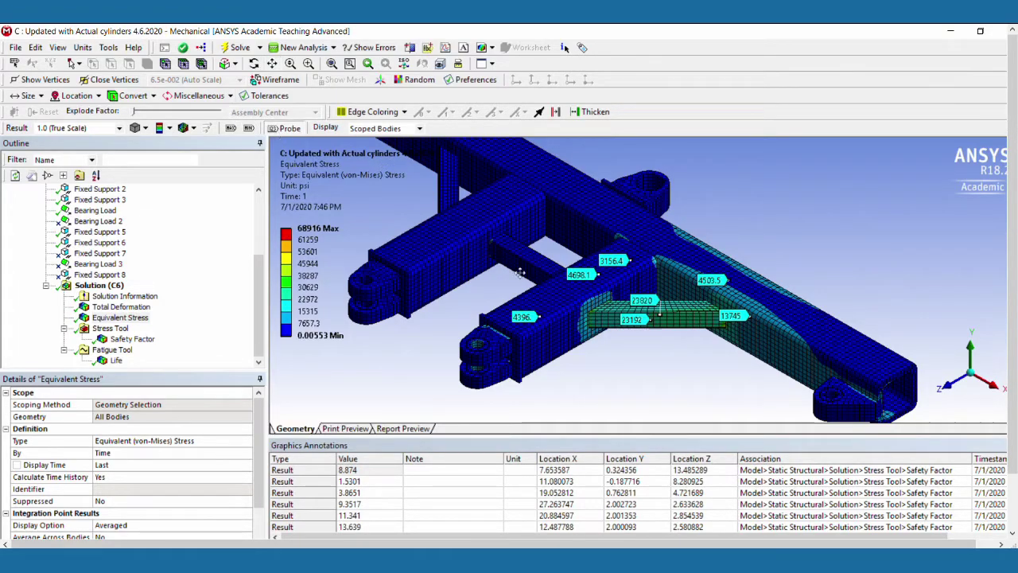
pyautogui.click(590, 314)
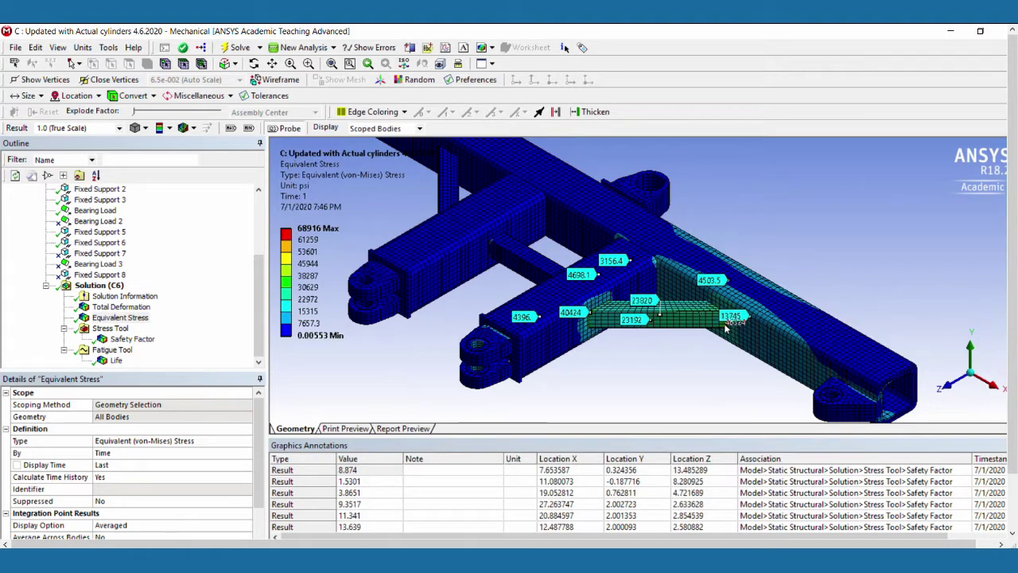
pyautogui.click(723, 337)
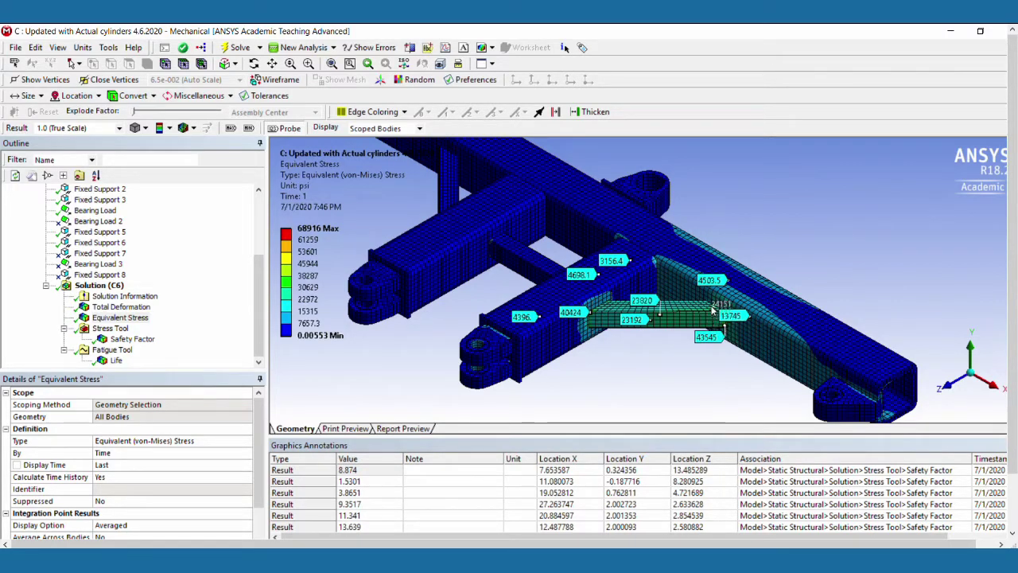
pyautogui.click(709, 308)
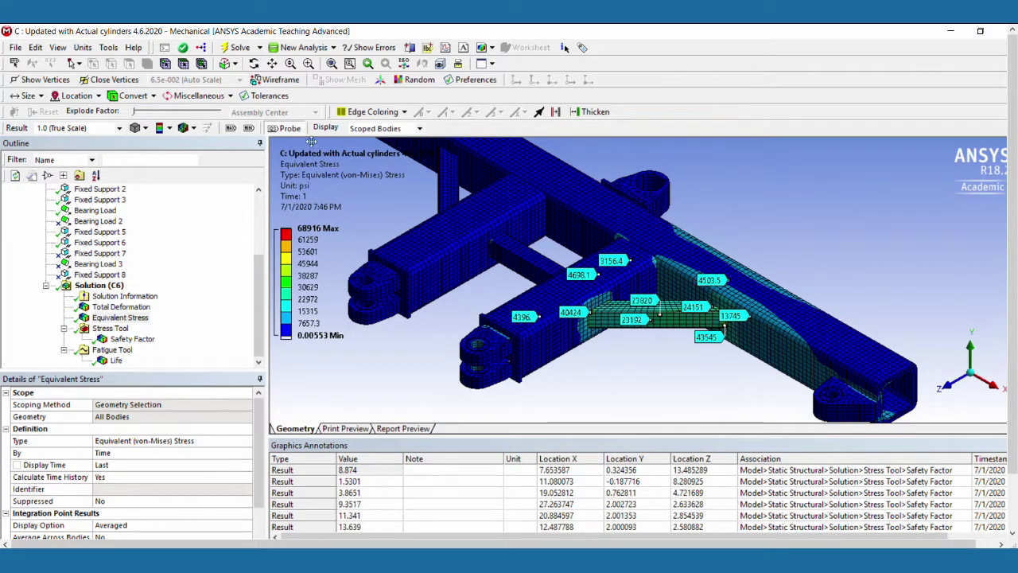
pyautogui.click(272, 64)
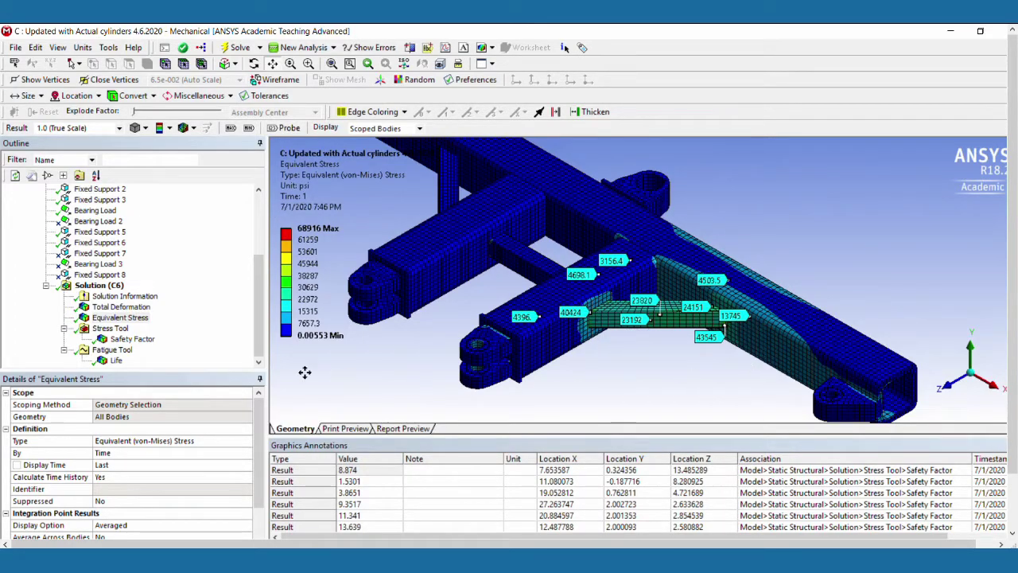
# Examine the frame's total deformation toward the loaded beam end and its stress safety factor around the brace.
pyautogui.click(119, 308)
pyautogui.moveTo(577, 358); pyautogui.dragTo(486, 298)
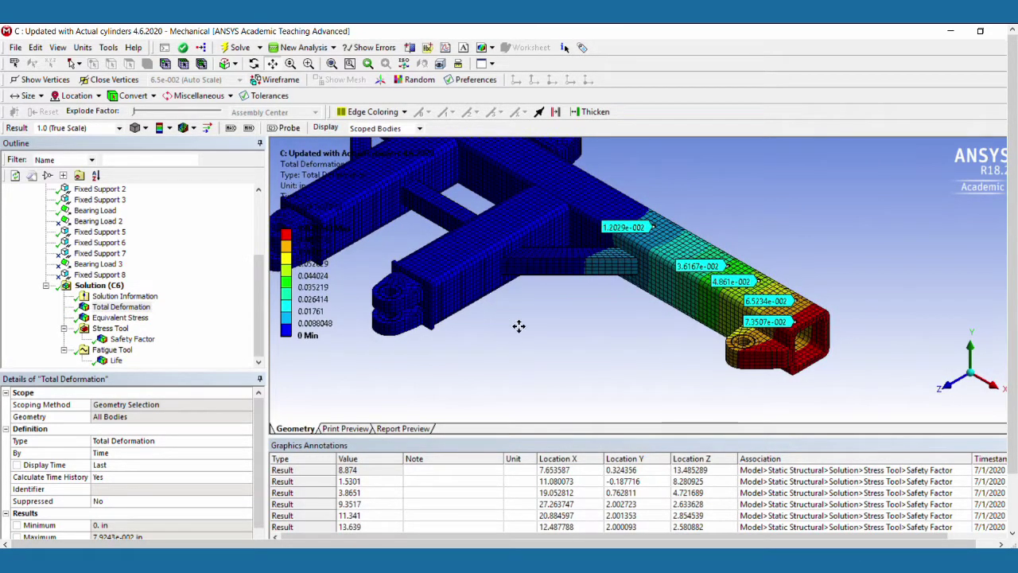
pyautogui.moveTo(567, 291); pyautogui.dragTo(612, 217)
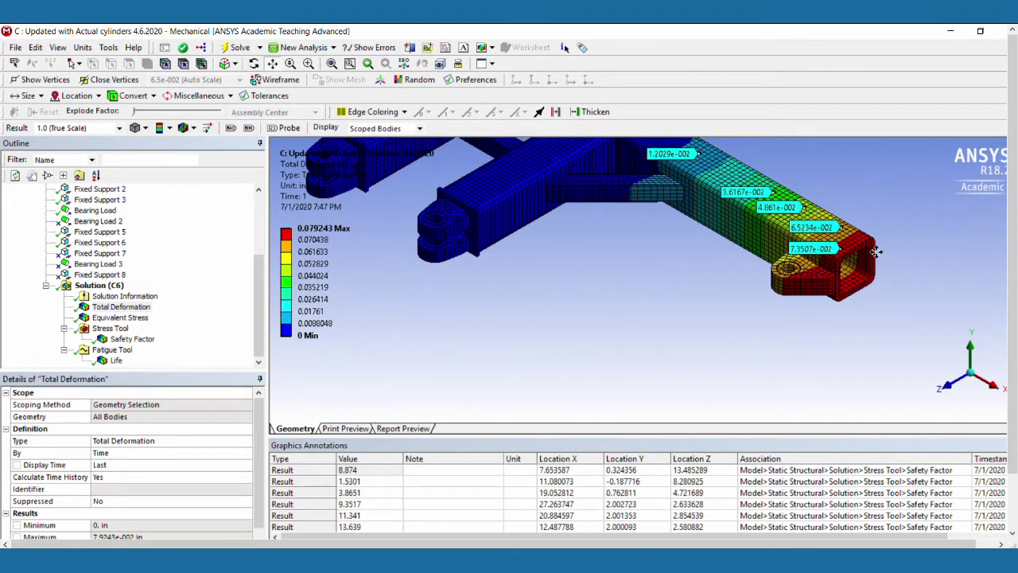
pyautogui.moveTo(618, 309); pyautogui.dragTo(637, 343)
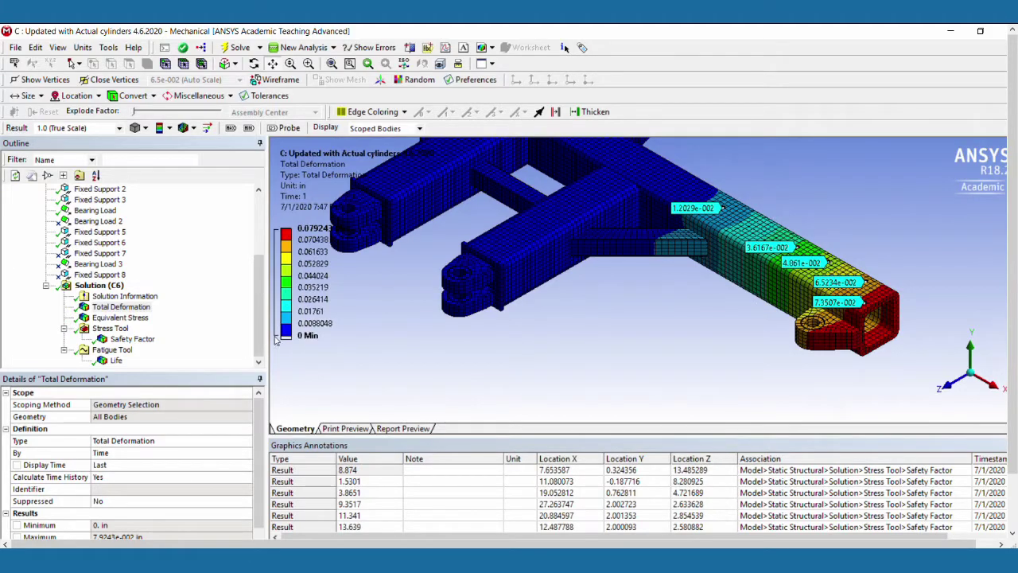
pyautogui.click(132, 339)
pyautogui.moveTo(546, 341); pyautogui.dragTo(561, 365)
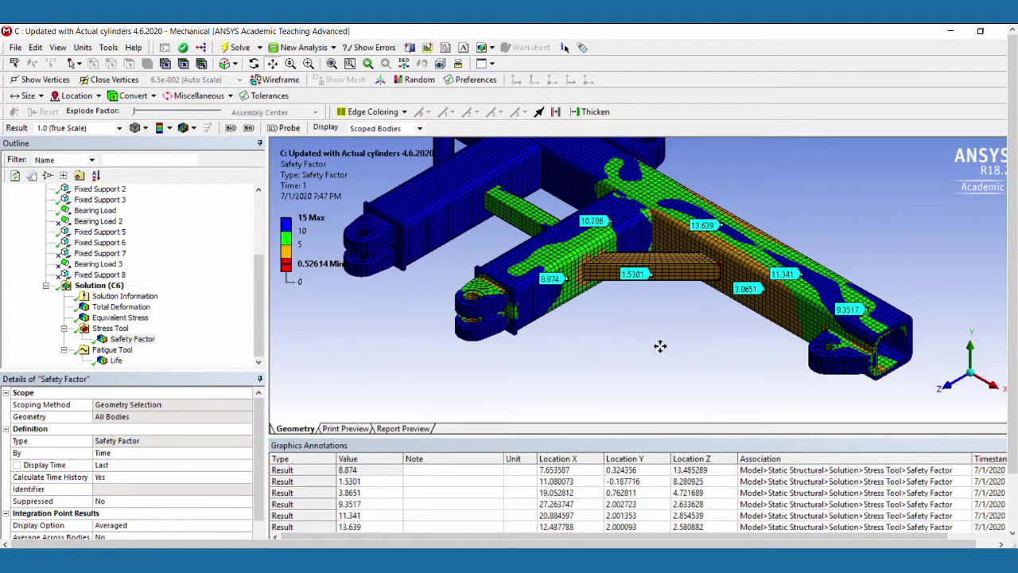
# Display the frame's fatigue life result and place four probe labels on the arm and main beam.
pyautogui.click(116, 360)
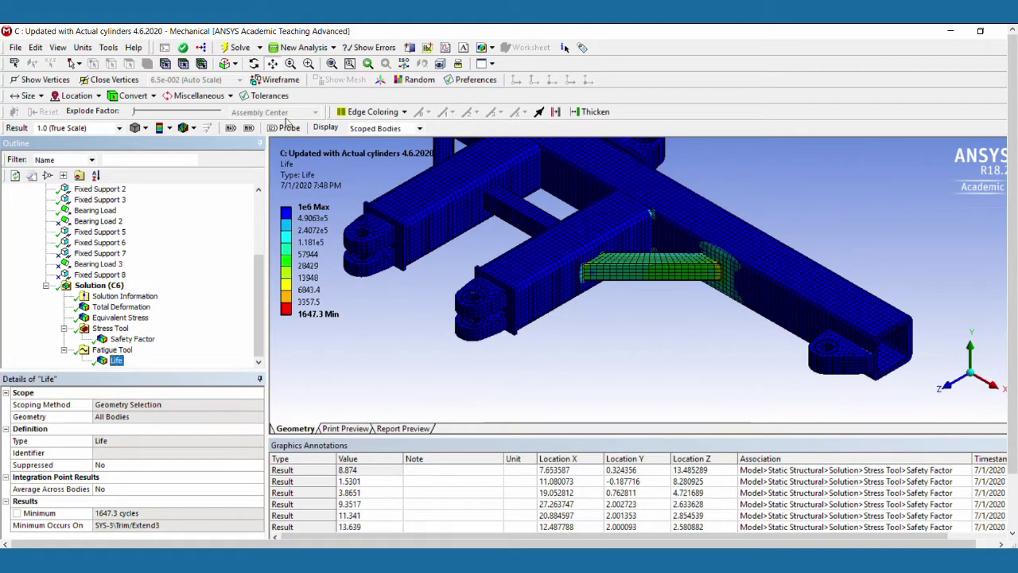
pyautogui.click(531, 262)
pyautogui.click(716, 223)
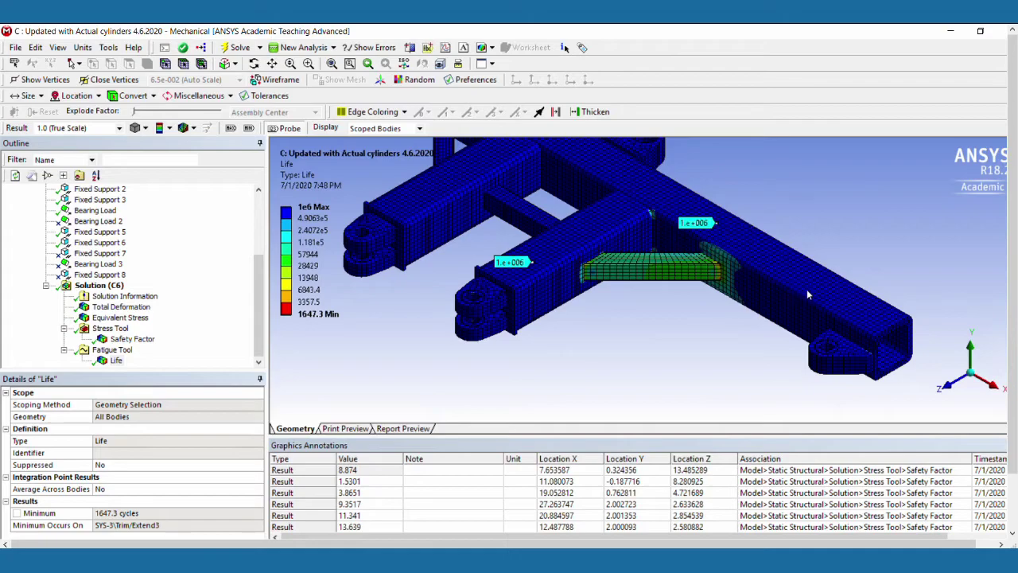
pyautogui.click(811, 293)
pyautogui.click(796, 305)
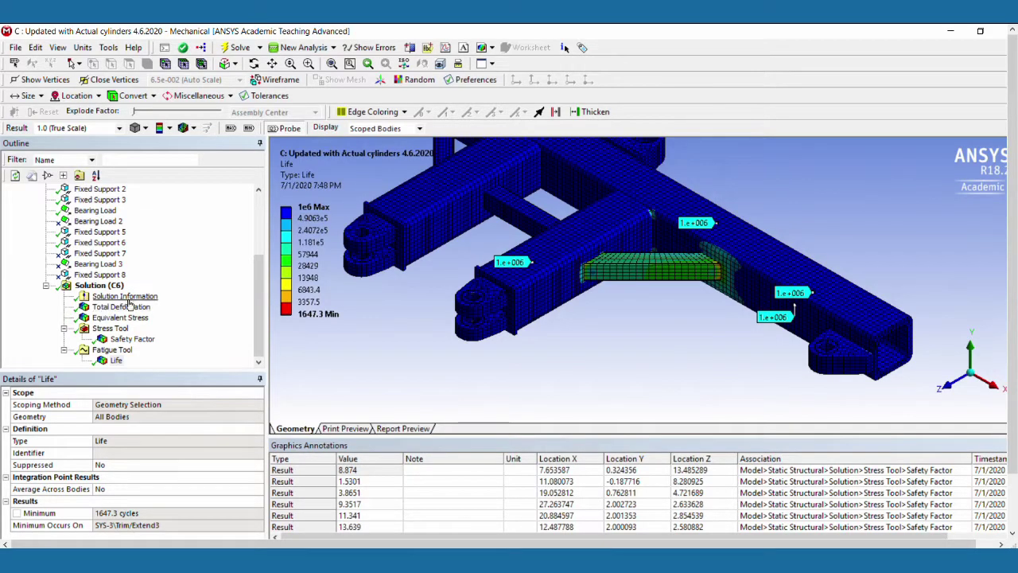
# Set the first bearing load on the main beam's end lug to an X component of 3500 lbf and Z component of -3500 lbf.
pyautogui.scroll(3, 101, 286)
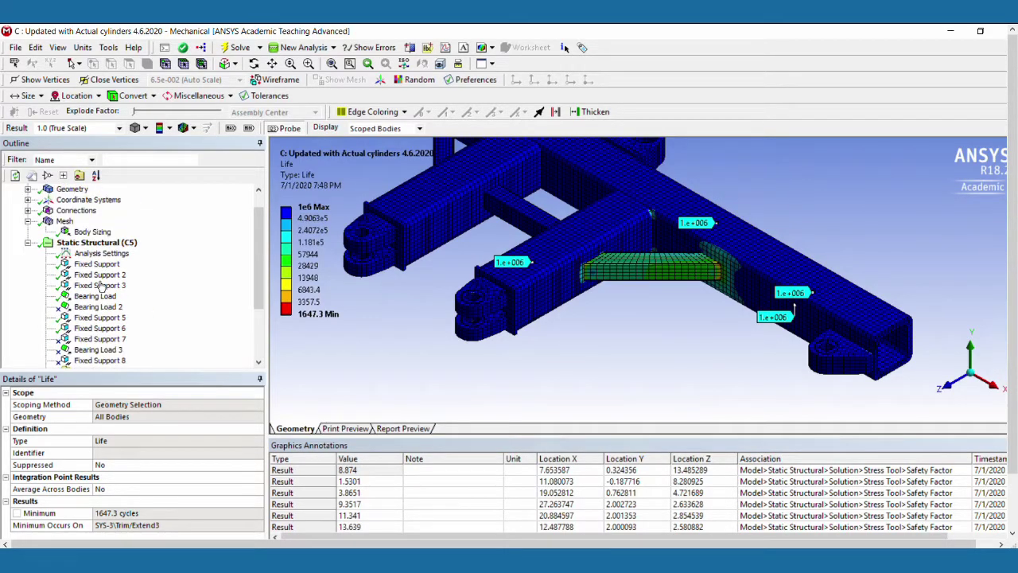
pyautogui.click(103, 298)
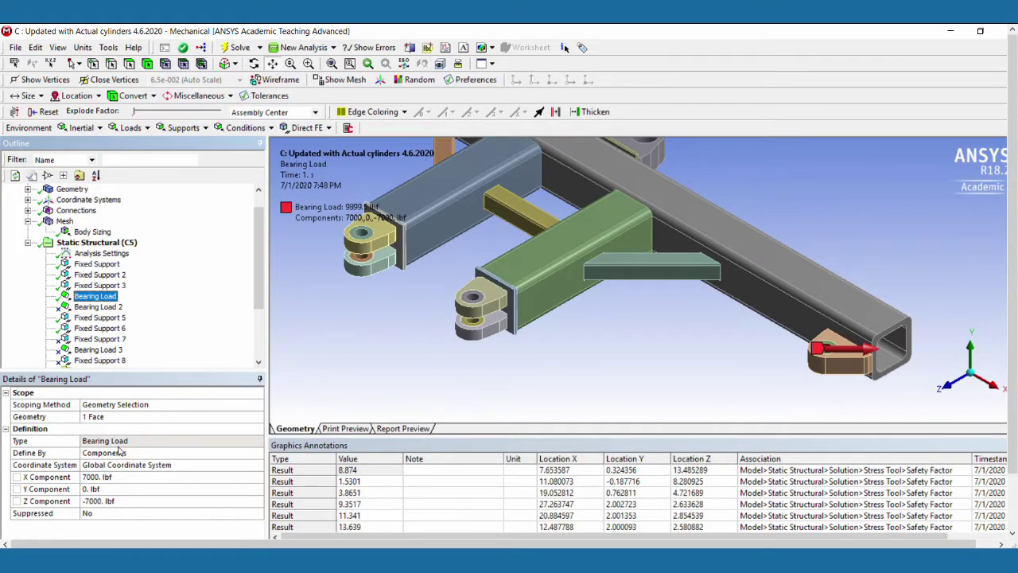
pyautogui.click(130, 478)
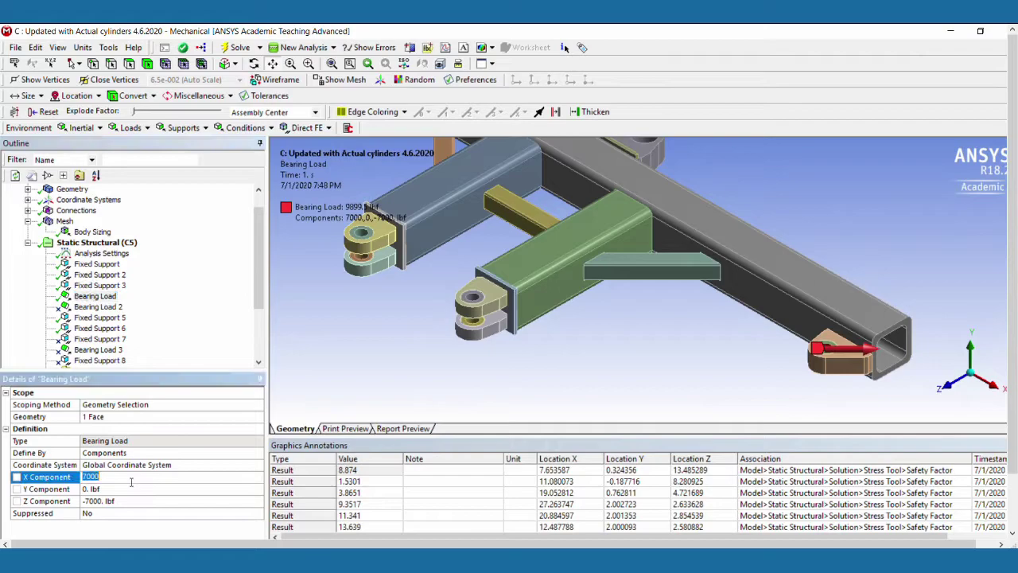
pyautogui.write('3500')
pyautogui.press('Return')
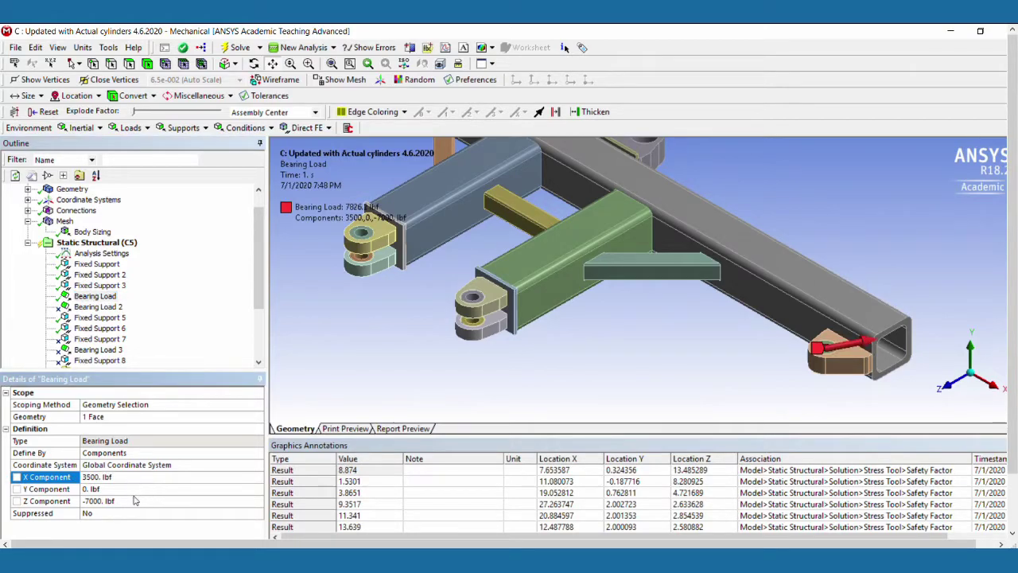
pyautogui.click(135, 501)
pyautogui.write('-3500')
pyautogui.press('Return')
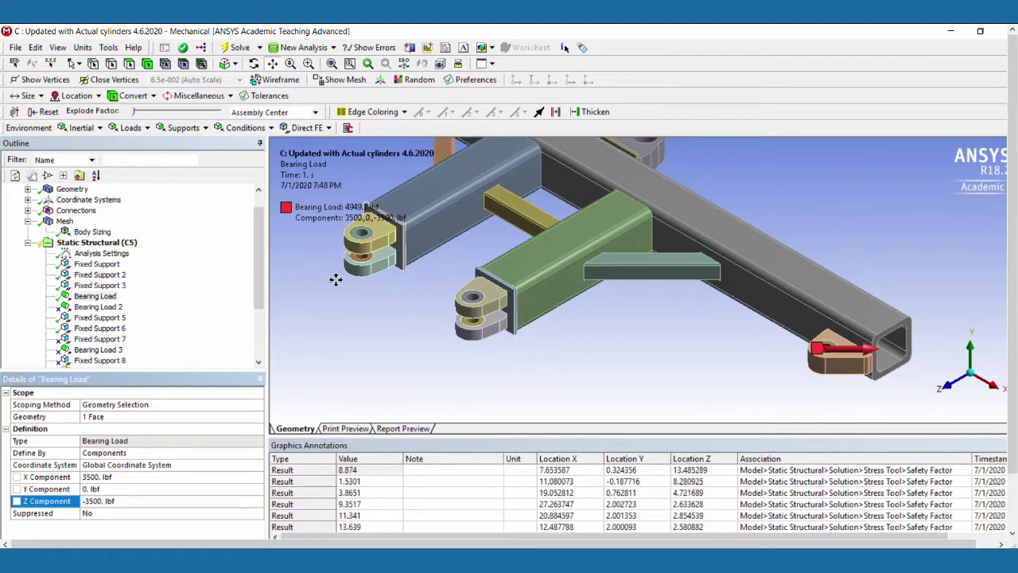
# Solve the static structural analysis again and display the frame's fatigue life result.
pyautogui.moveTo(337, 278); pyautogui.dragTo(387, 231)
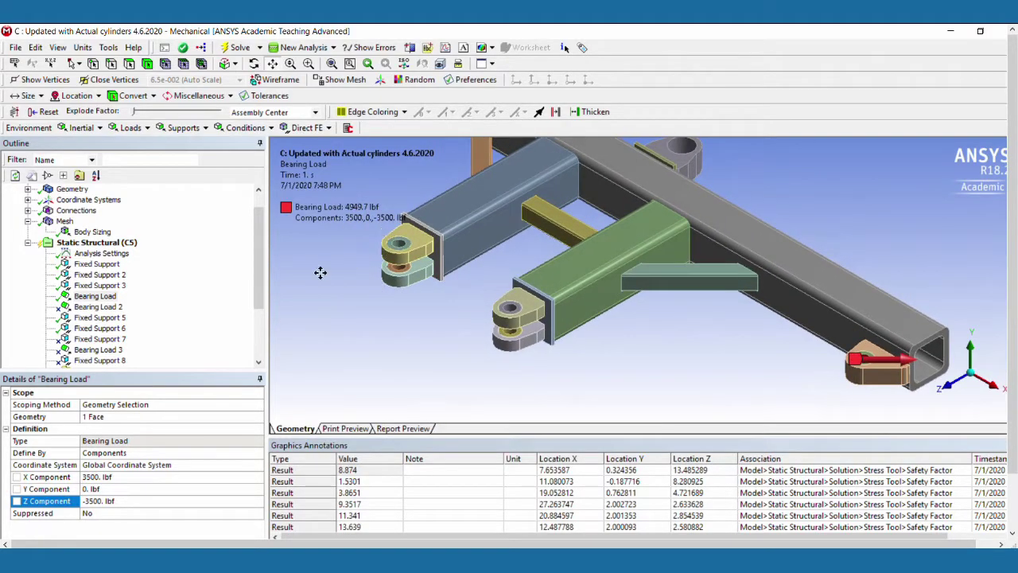
pyautogui.press('F5')
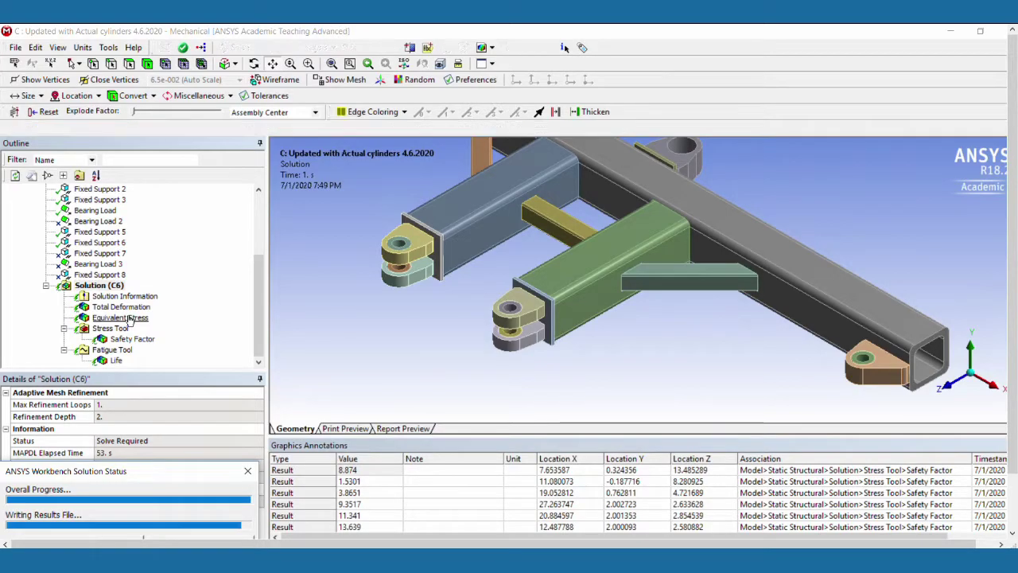
pyautogui.click(117, 360)
pyautogui.moveTo(486, 299); pyautogui.dragTo(455, 323)
# Place five fatigue life probe labels: two on the front arm, one on the diagonal brace and two on the main beam.
pyautogui.click(289, 129)
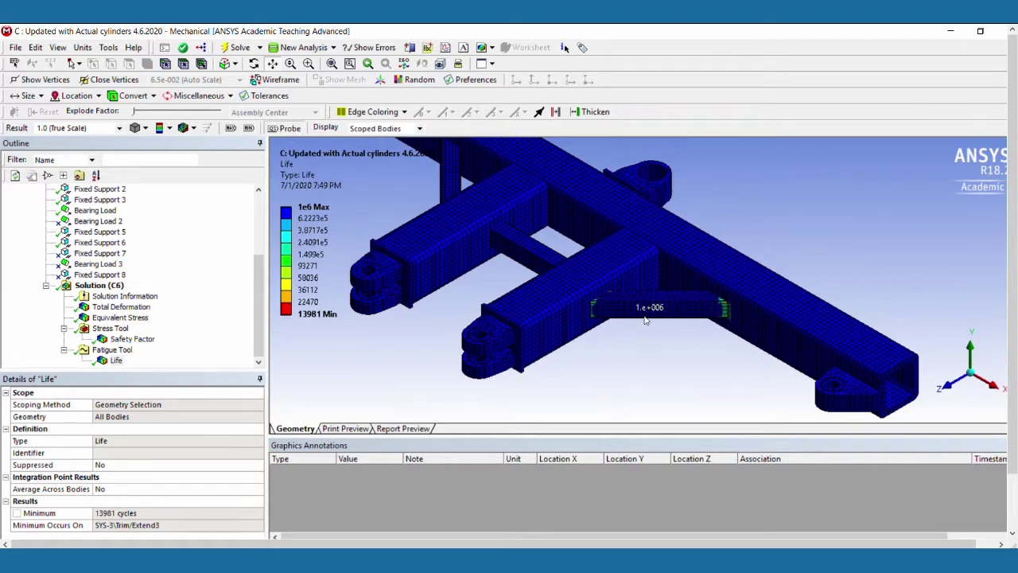
pyautogui.click(557, 313)
pyautogui.click(663, 311)
pyautogui.click(830, 338)
pyautogui.click(755, 280)
pyautogui.click(611, 258)
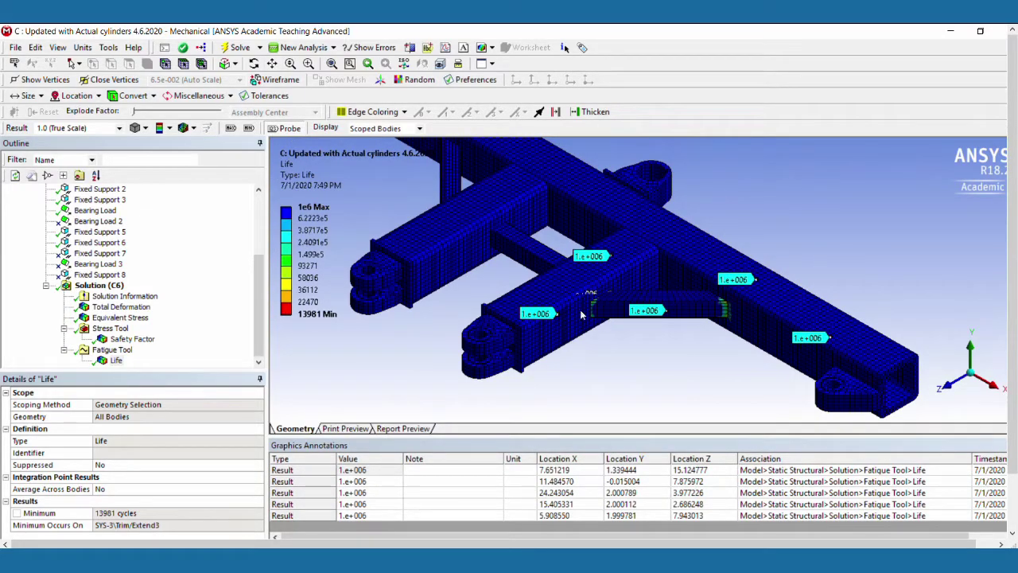